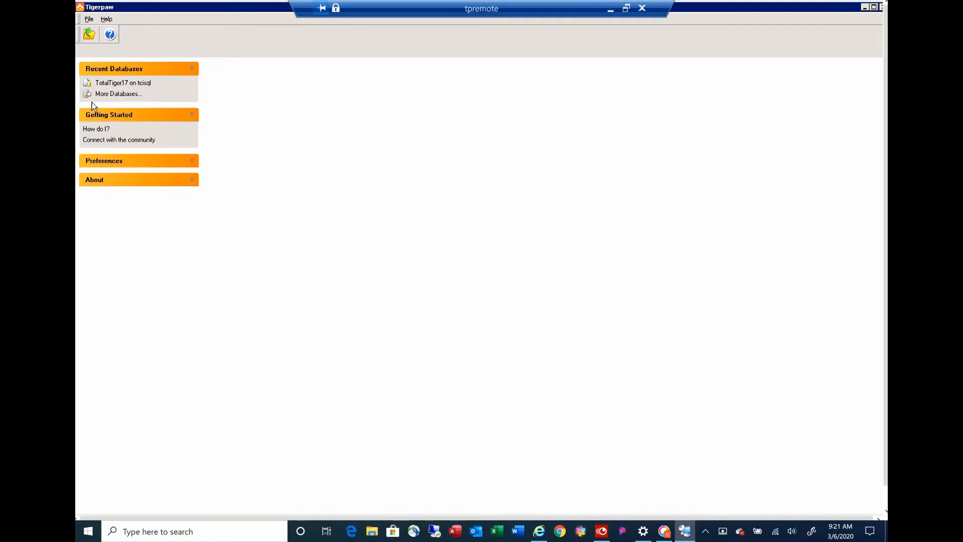
Step: Open the TotalTiger17 database and search accounts for service*
{"action": "left_click", "coordinate": [119, 84]}
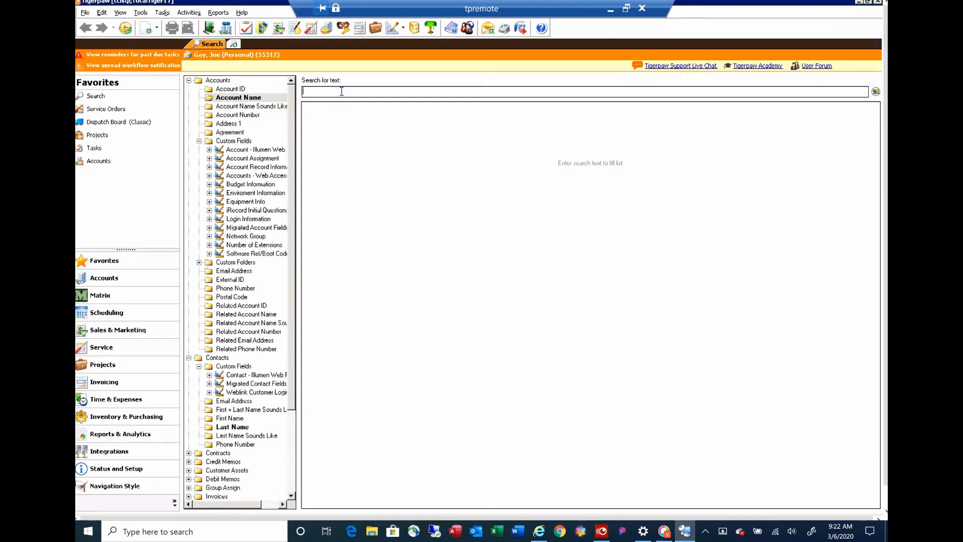
{"action": "type", "text": "1"}
{"action": "type", "text": "service*"}
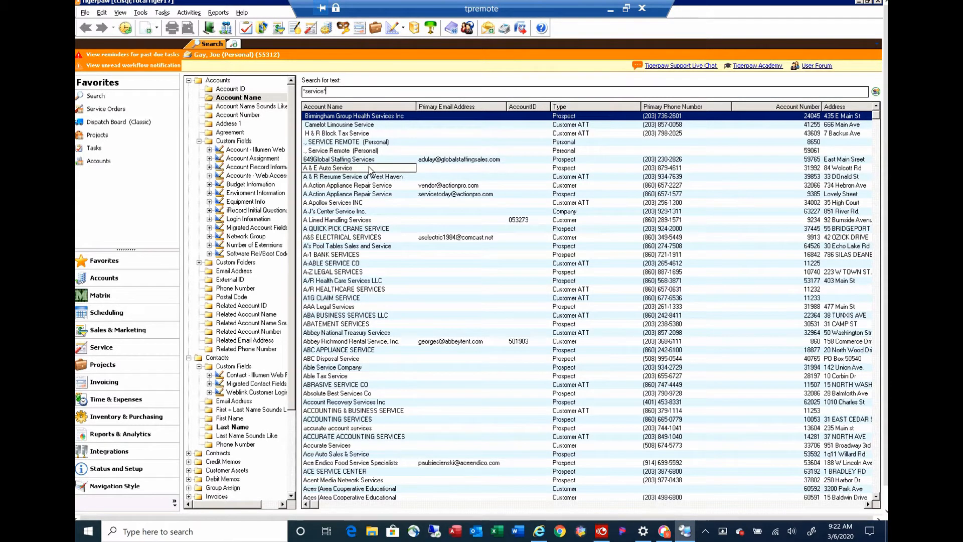
Step: Search accounts for *zoozoo* and clear the search field afterwards
{"action": "left_click_drag", "start_coordinate": [327, 91], "coordinate": [296, 94]}
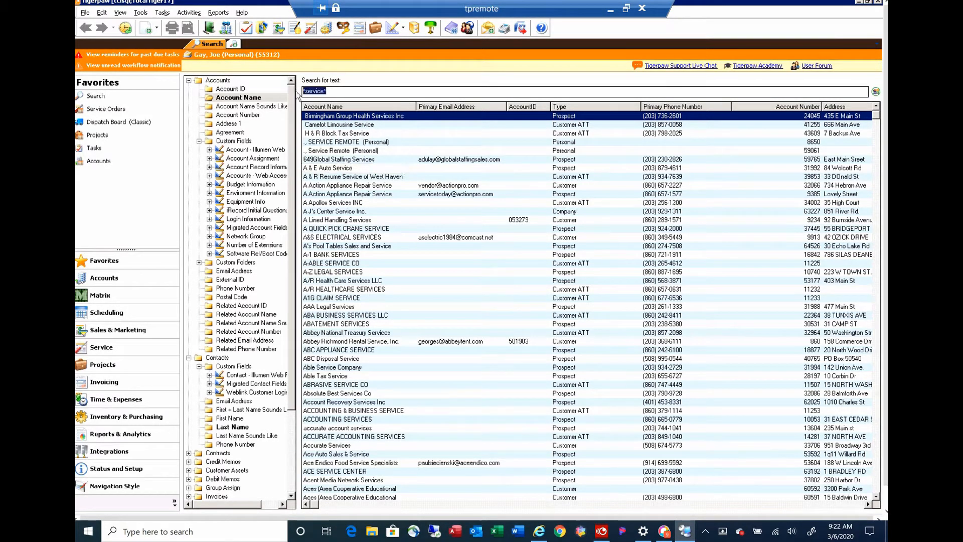
{"action": "key", "text": "shift+Delete"}
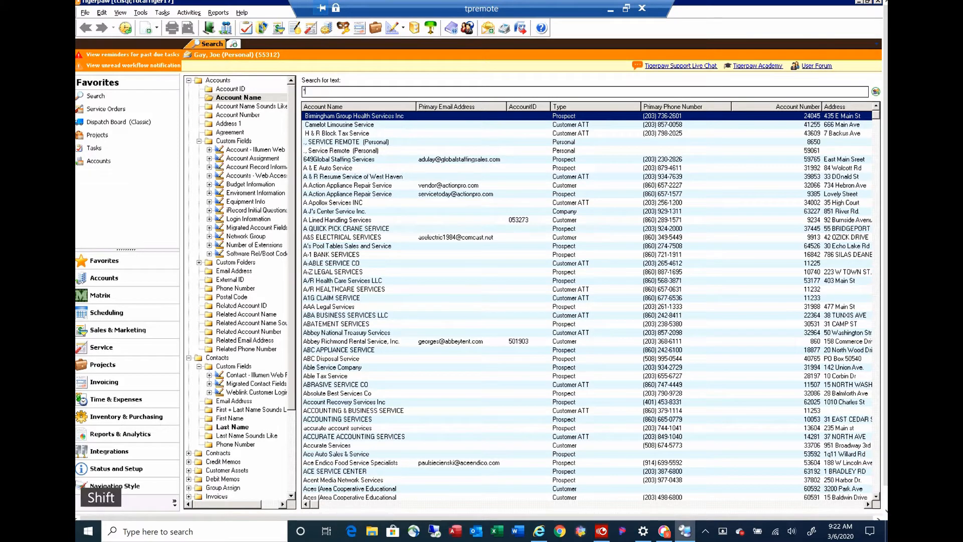
{"action": "type", "text": "*zoozoo*"}
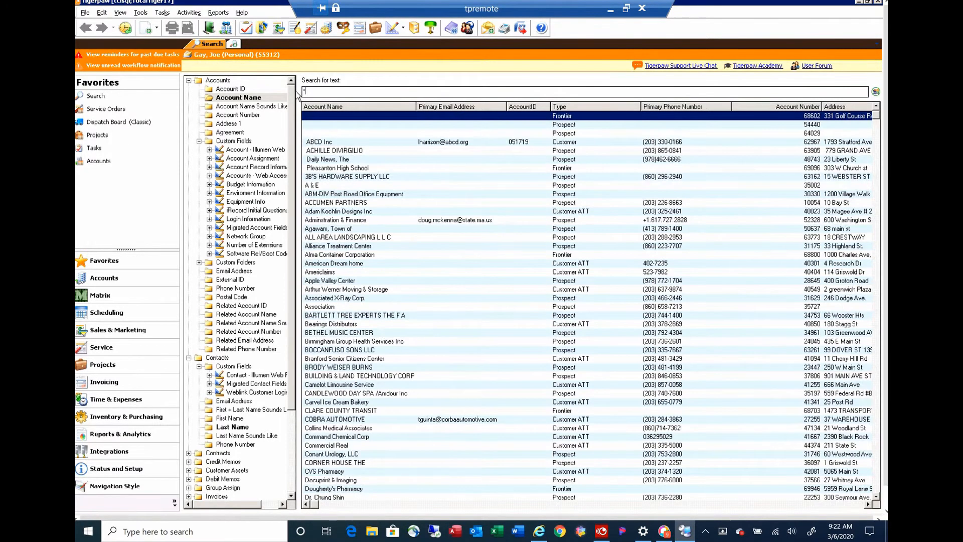
{"action": "key", "text": "Return"}
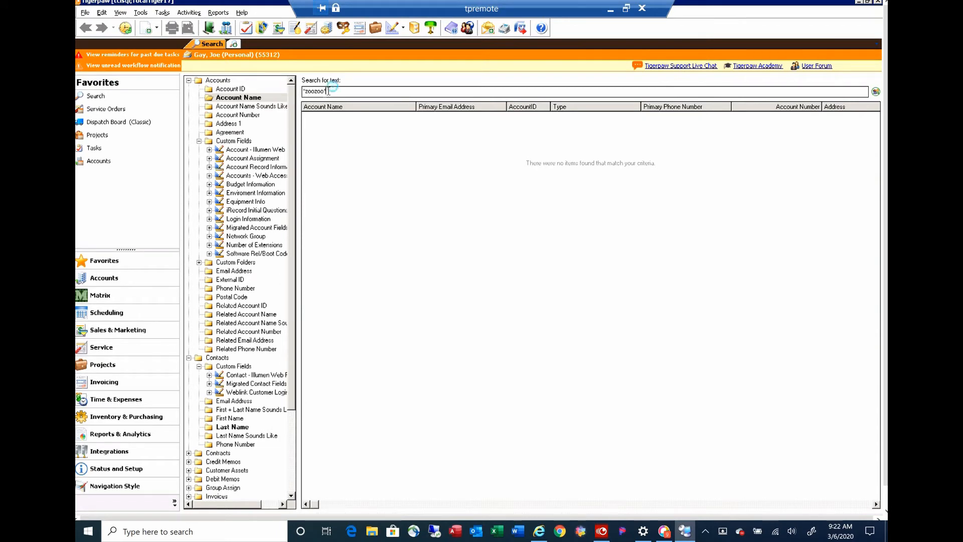
{"action": "left_click_drag", "start_coordinate": [340, 90], "coordinate": [296, 90]}
{"action": "key", "text": "BackSpace"}
Step: Open the Knowledge Base and read Naming Conventions under Admin Adding Accounts, then close it
{"action": "left_click", "coordinate": [158, 28]}
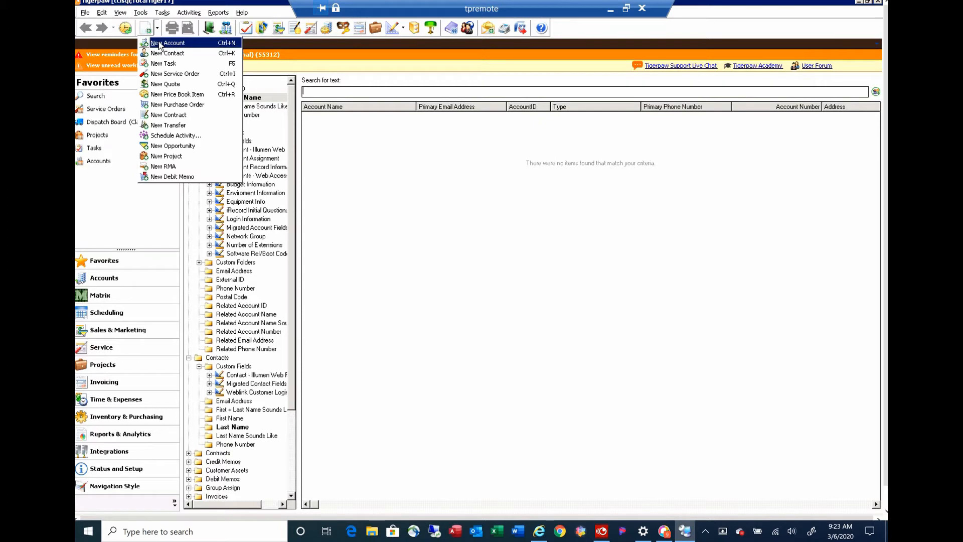
{"action": "left_click", "coordinate": [159, 45]}
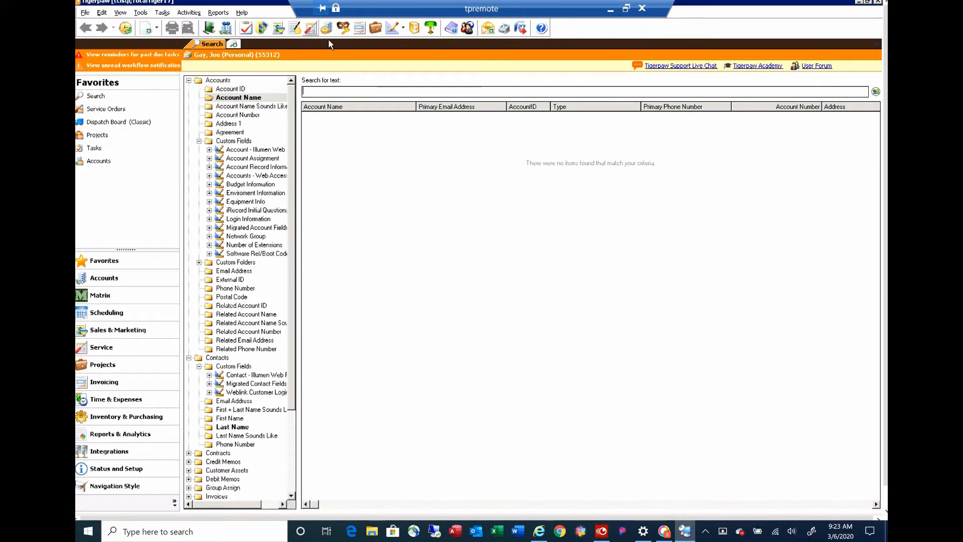
{"action": "left_click", "coordinate": [451, 29]}
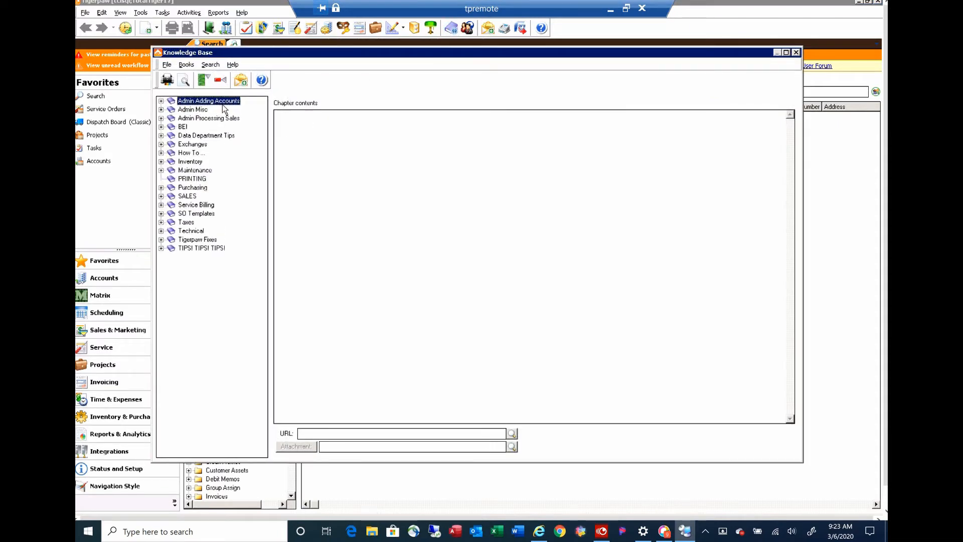
{"action": "left_click", "coordinate": [161, 102]}
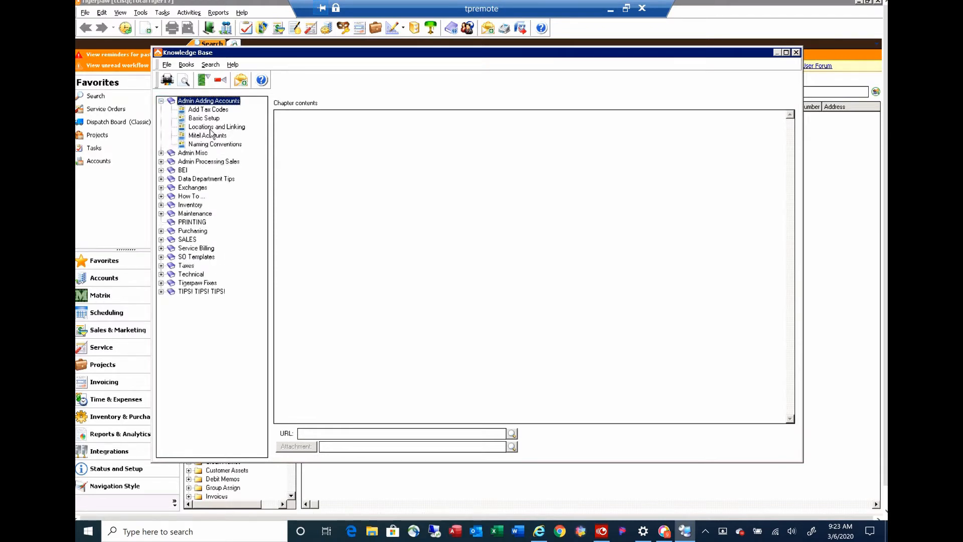
{"action": "left_click", "coordinate": [226, 145]}
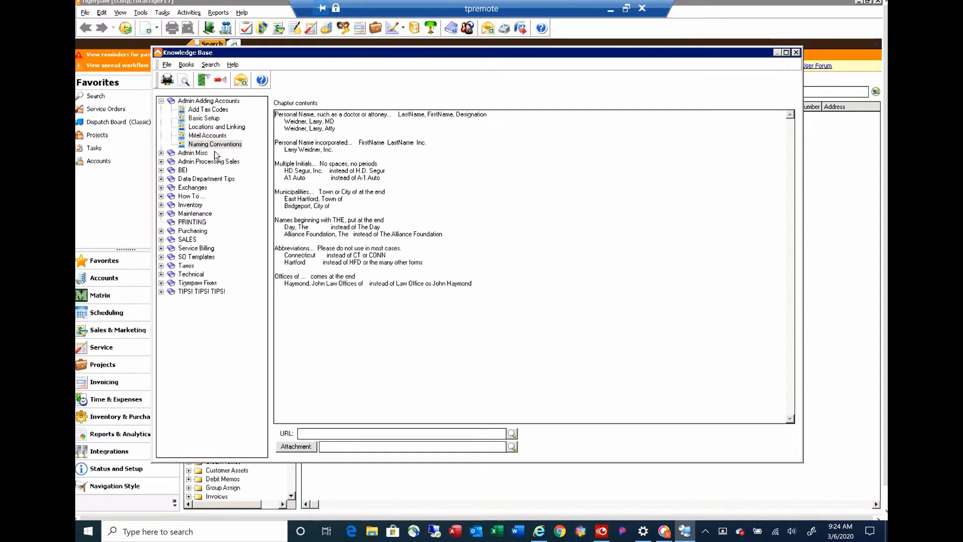
{"action": "left_click", "coordinate": [795, 52]}
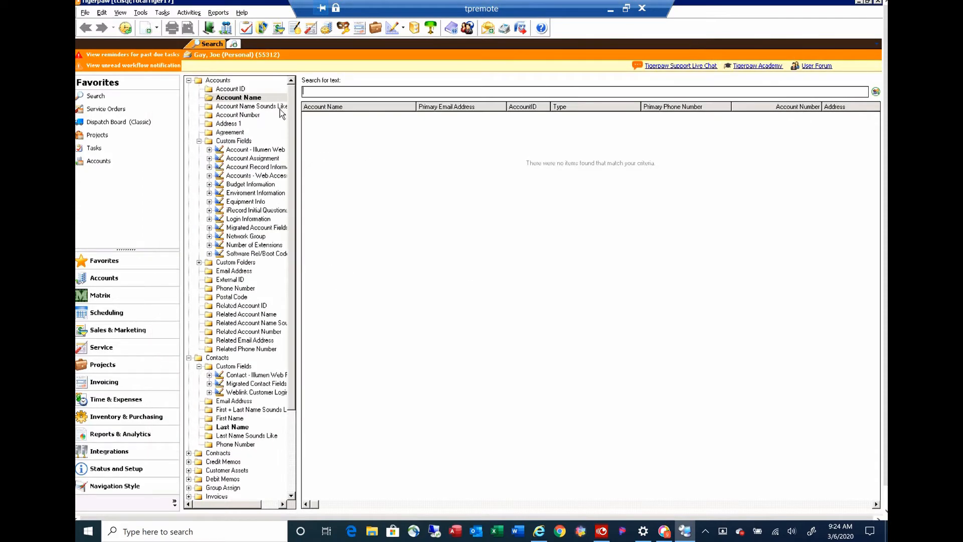
Step: Create a new account named ZooZoo
{"action": "left_click", "coordinate": [158, 30]}
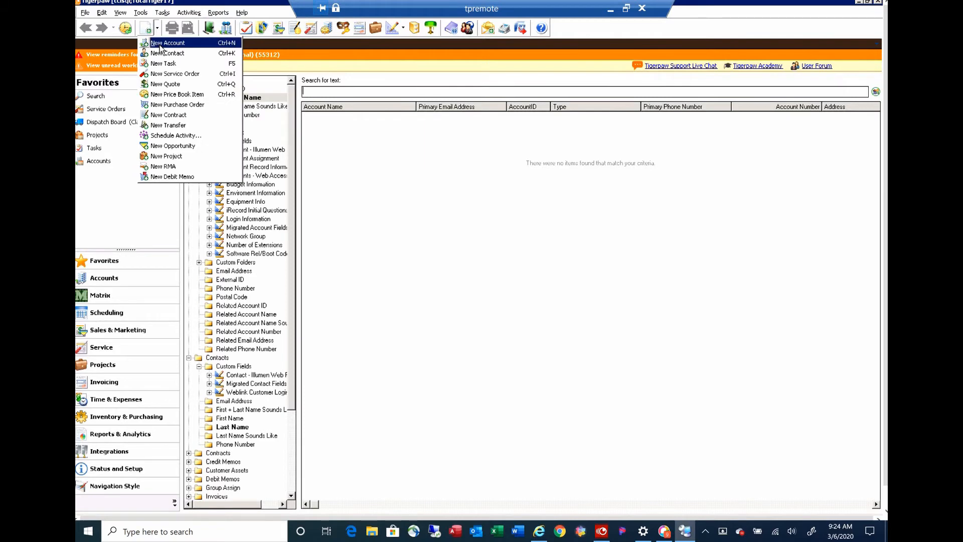
{"action": "left_click", "coordinate": [159, 45]}
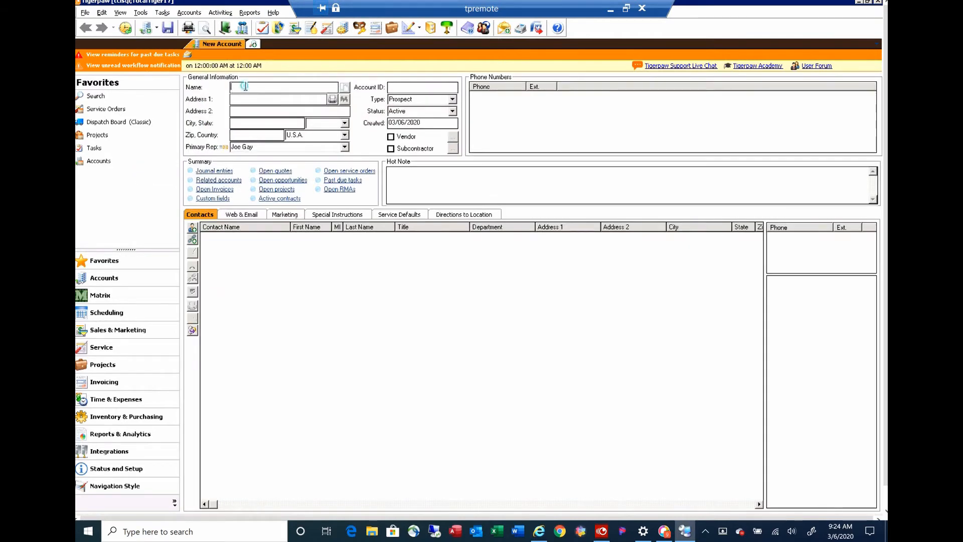
{"action": "type", "text": "ZooZoo"}
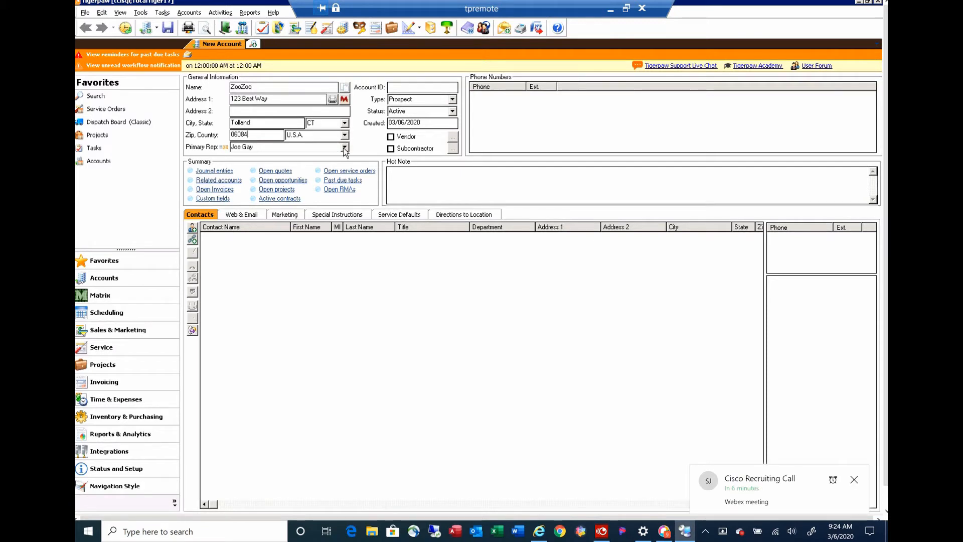
Step: Set the account's type to Frontier
{"action": "left_click", "coordinate": [452, 100]}
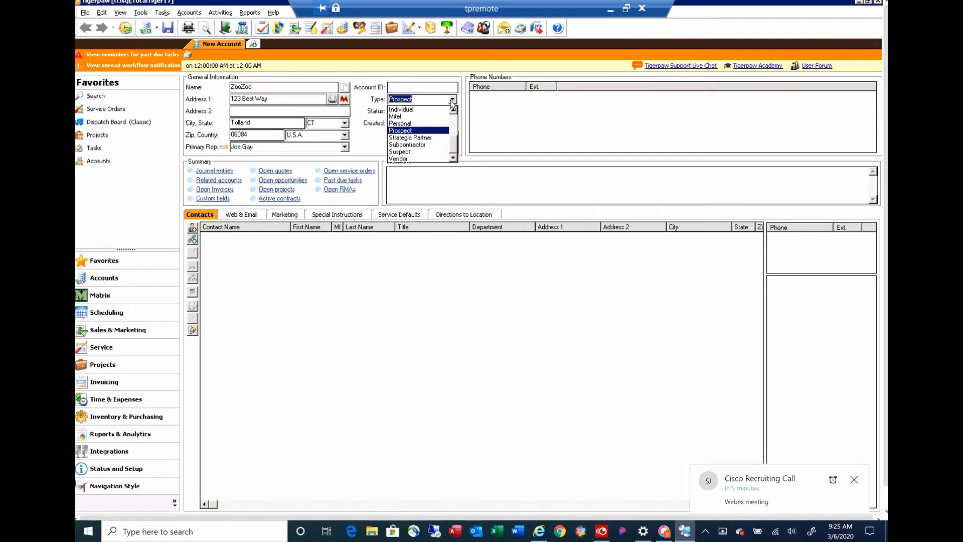
{"action": "type", "text": "f"}
{"action": "left_click", "coordinate": [452, 101]}
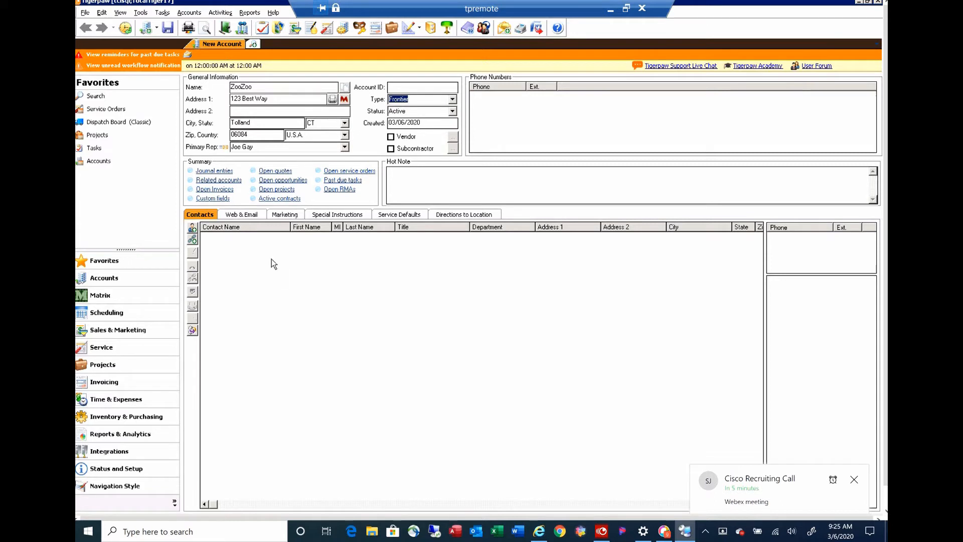
Step: Add a new contact to the account, enter the contact's first and last name, and save it
{"action": "left_click", "coordinate": [193, 228]}
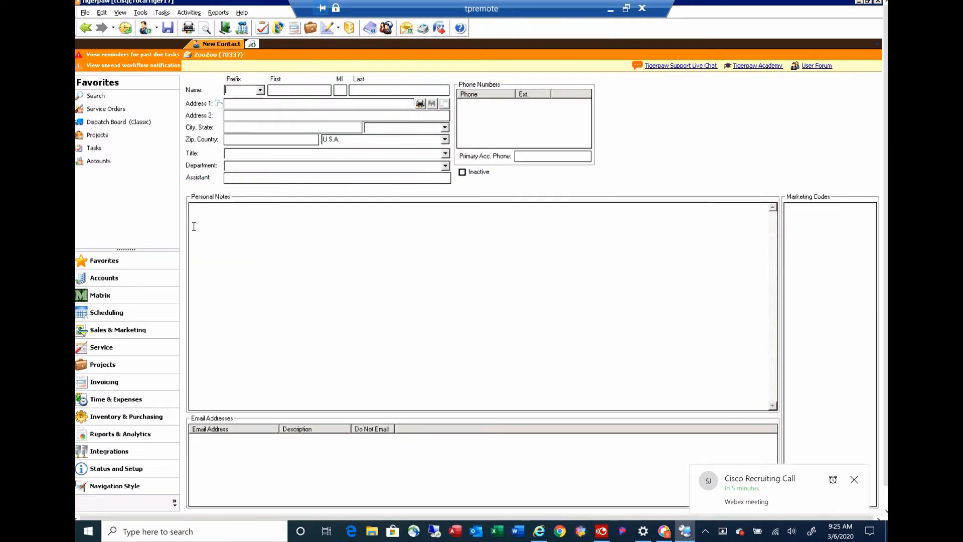
{"action": "left_click", "coordinate": [266, 91]}
{"action": "key", "text": "Tab"}
{"action": "key", "text": "Tab"}
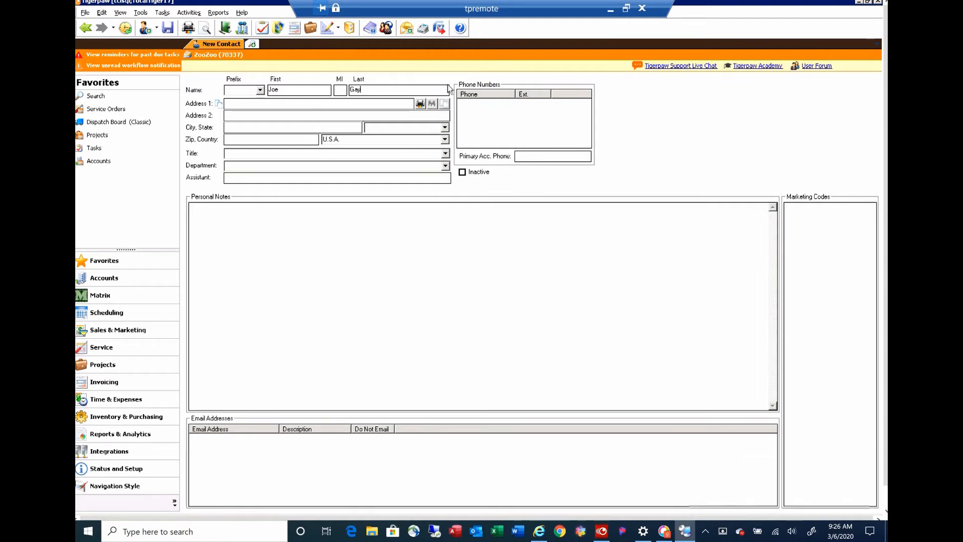
{"action": "left_click", "coordinate": [168, 29]}
Step: Add a phone number and an email address to the contact
{"action": "right_click", "coordinate": [495, 112]}
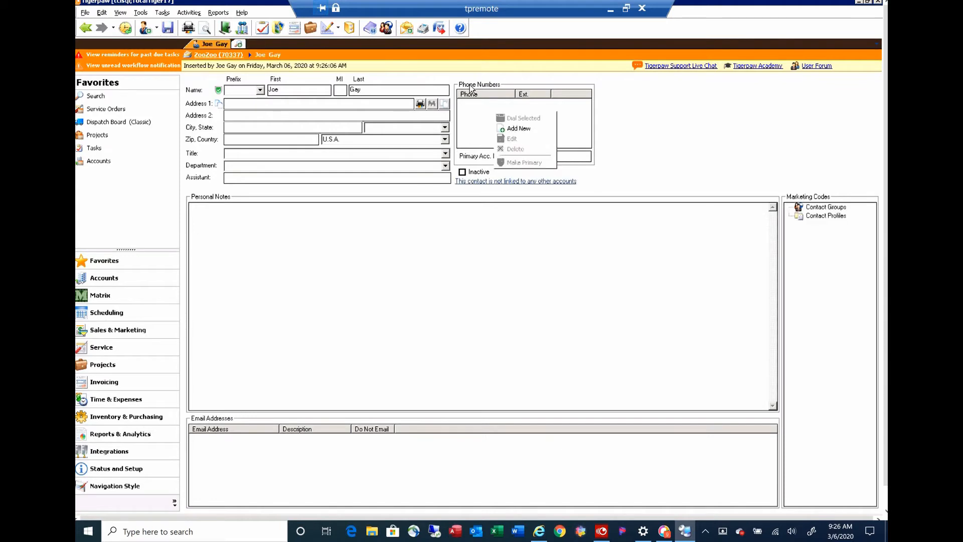
{"action": "left_click", "coordinate": [510, 129]}
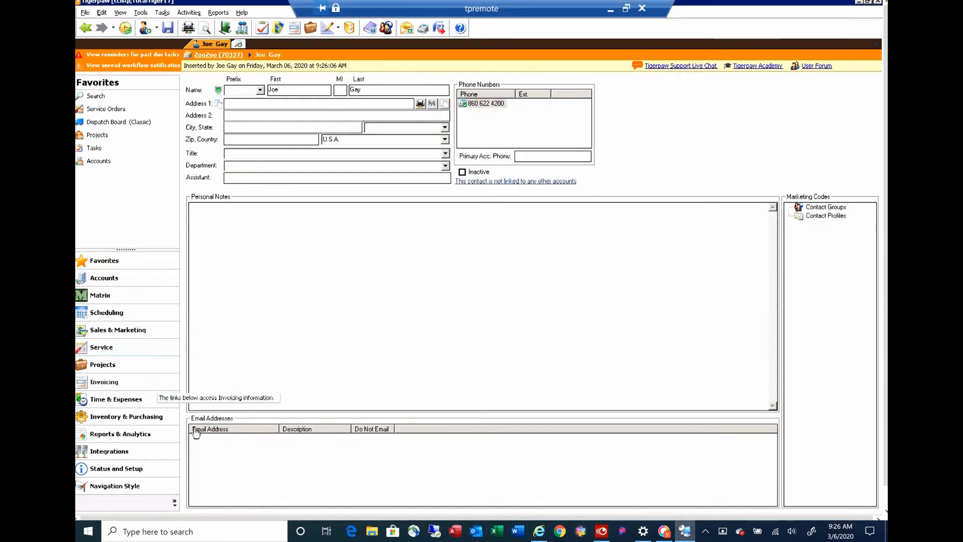
{"action": "right_click", "coordinate": [220, 449]}
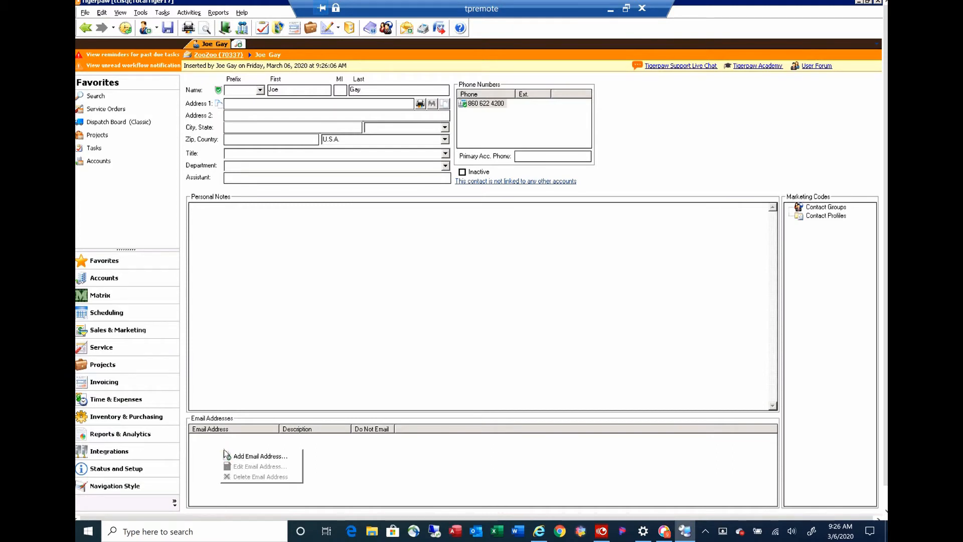
{"action": "right_click", "coordinate": [216, 444]}
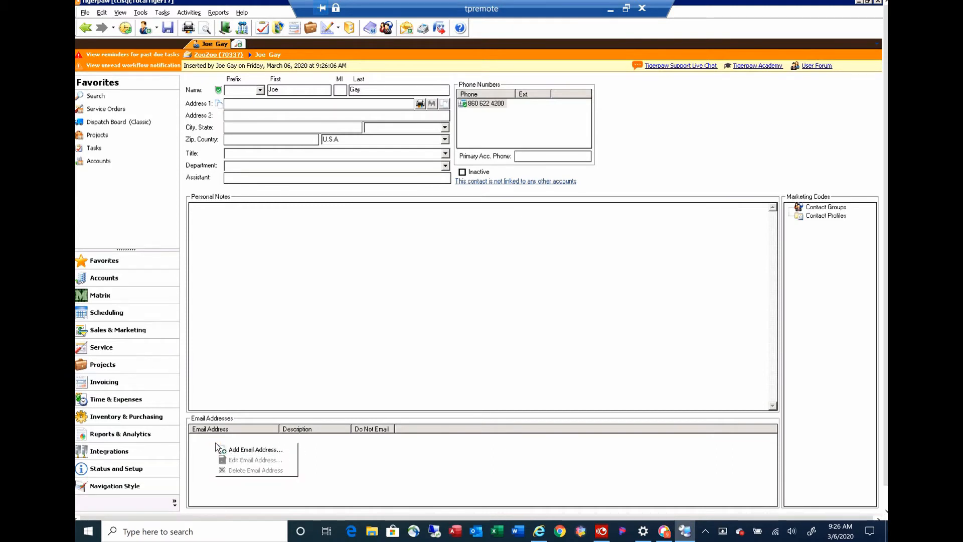
{"action": "left_click", "coordinate": [233, 449]}
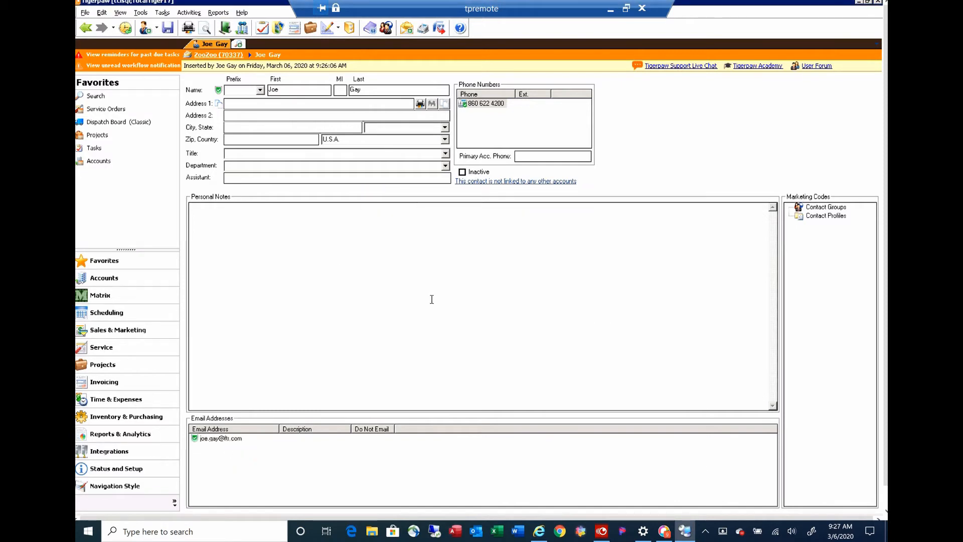
Step: Return to the ZooZoo account and create a new service order
{"action": "left_click", "coordinate": [85, 29]}
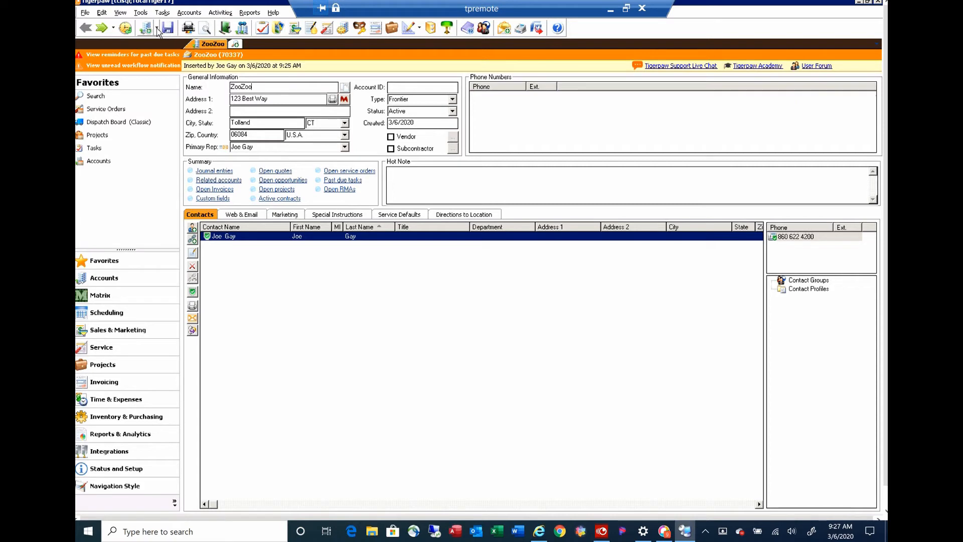
{"action": "left_click", "coordinate": [158, 29]}
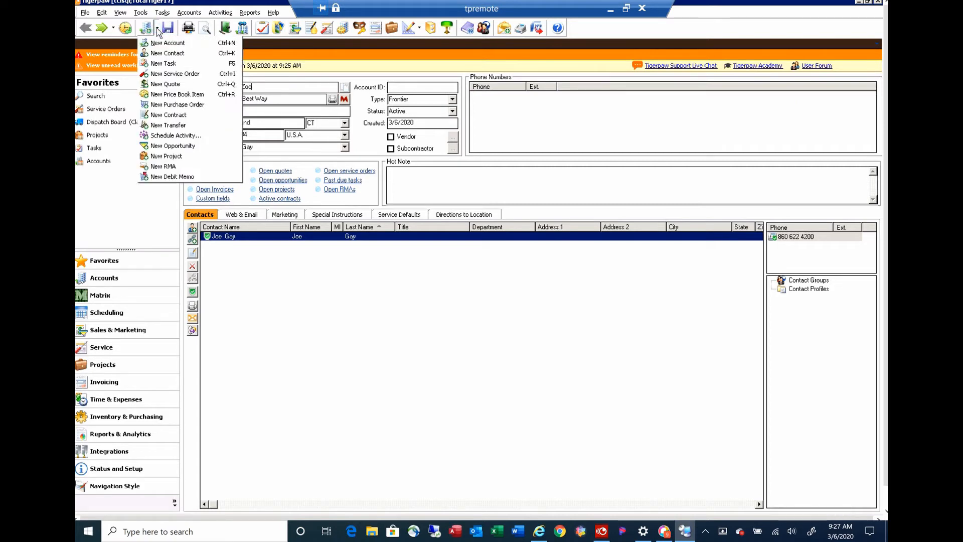
{"action": "left_click", "coordinate": [173, 73]}
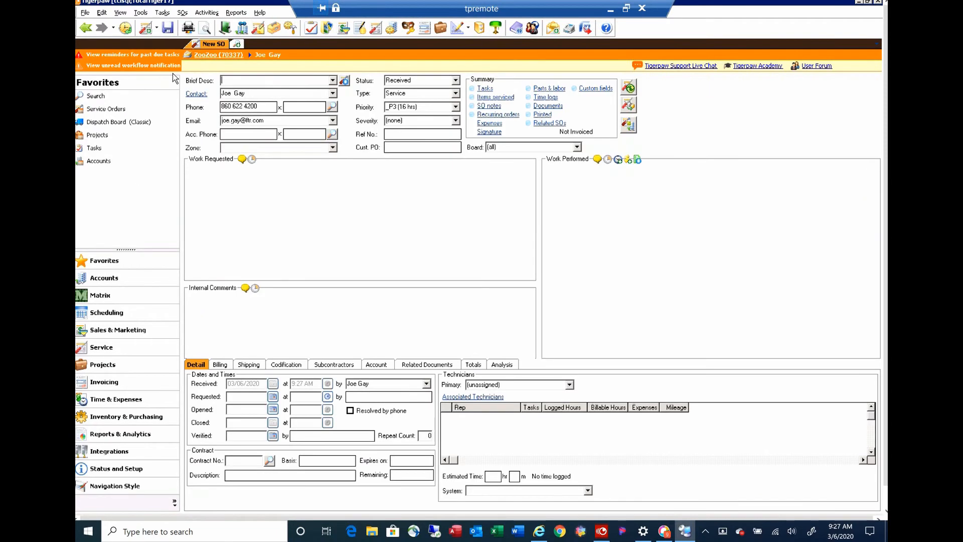
Step: Apply the Project Management-Only Service Order template to the service order without saving it first
{"action": "left_click", "coordinate": [343, 82]}
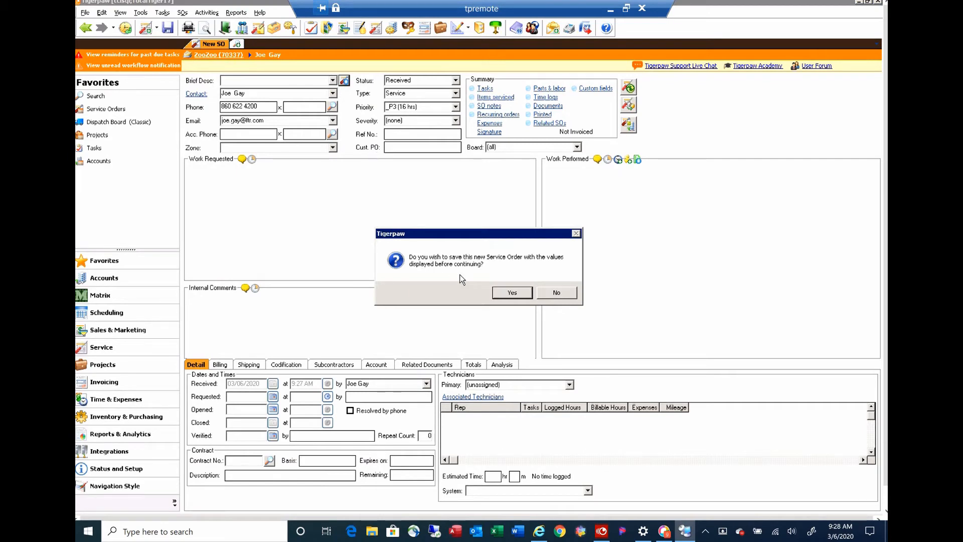
{"action": "left_click", "coordinate": [556, 295]}
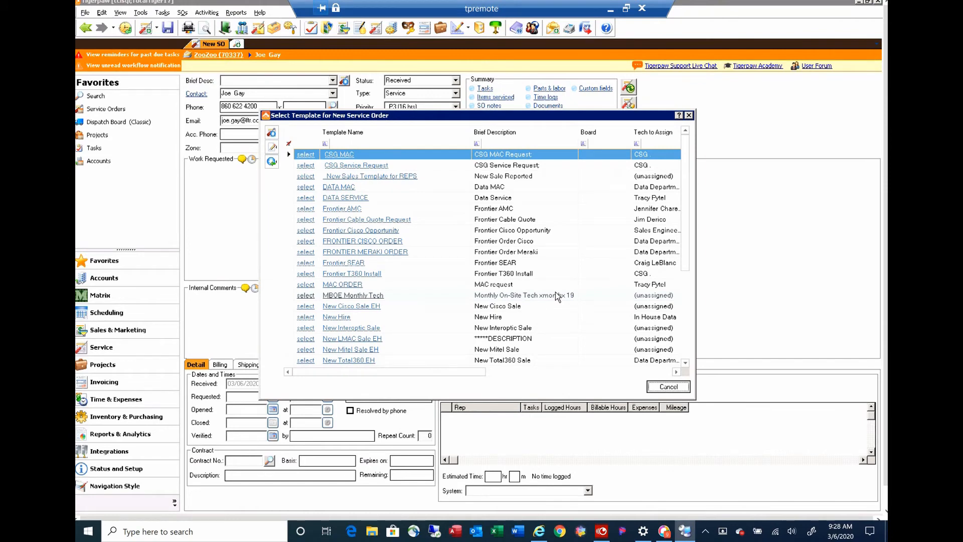
{"action": "scroll", "coordinate": [556, 296], "scroll_direction": "down", "scroll_amount": 3}
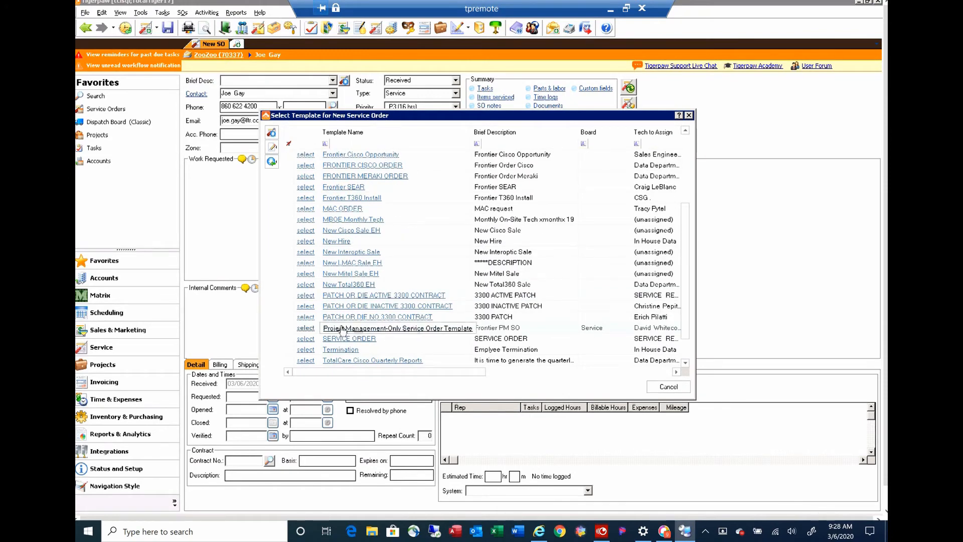
{"action": "left_click", "coordinate": [307, 328]}
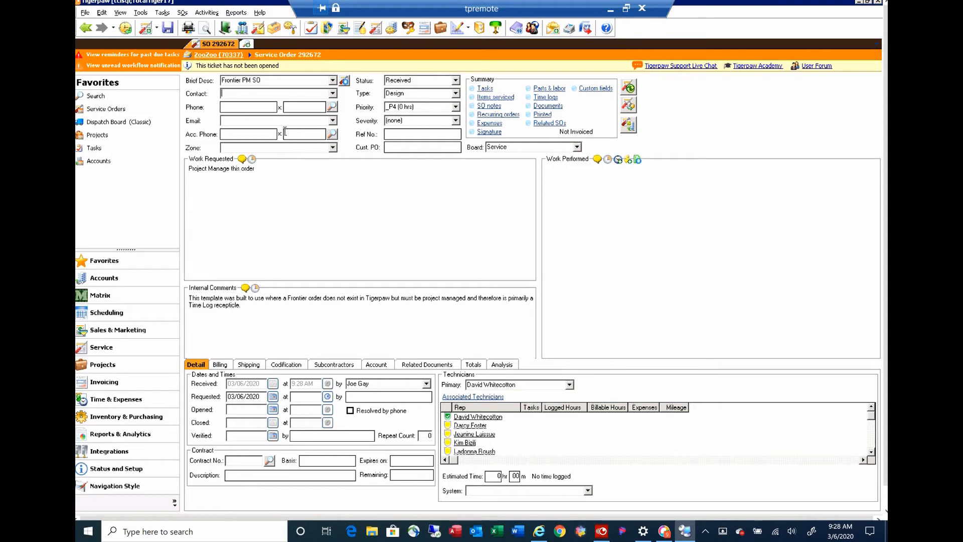
Step: Navigate back from the service order to the ZooZoo account
{"action": "left_click", "coordinate": [284, 79]}
{"action": "left_click", "coordinate": [87, 27]}
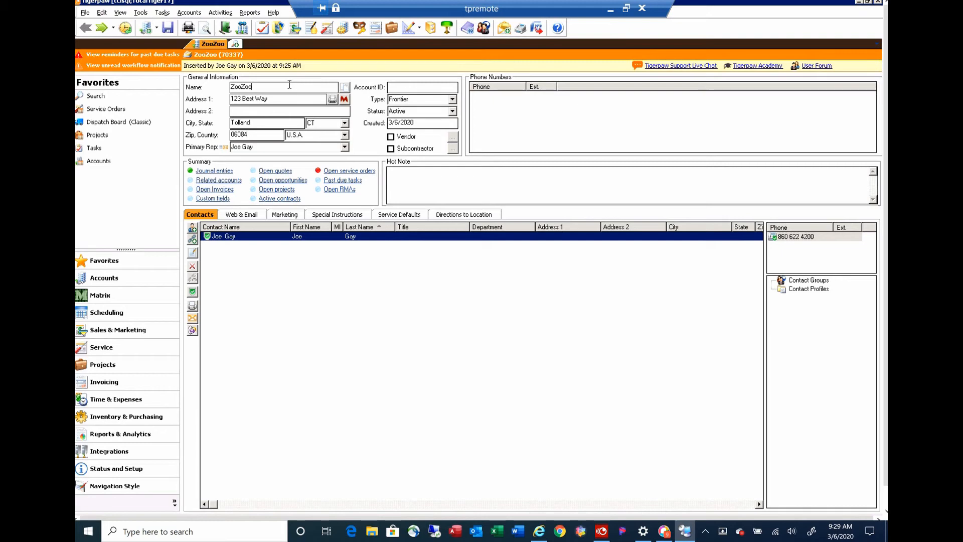
Step: Create a new project for ZooZoo from the Mitel project template, assigning all template phases to ZooZoo
{"action": "left_click", "coordinate": [392, 28]}
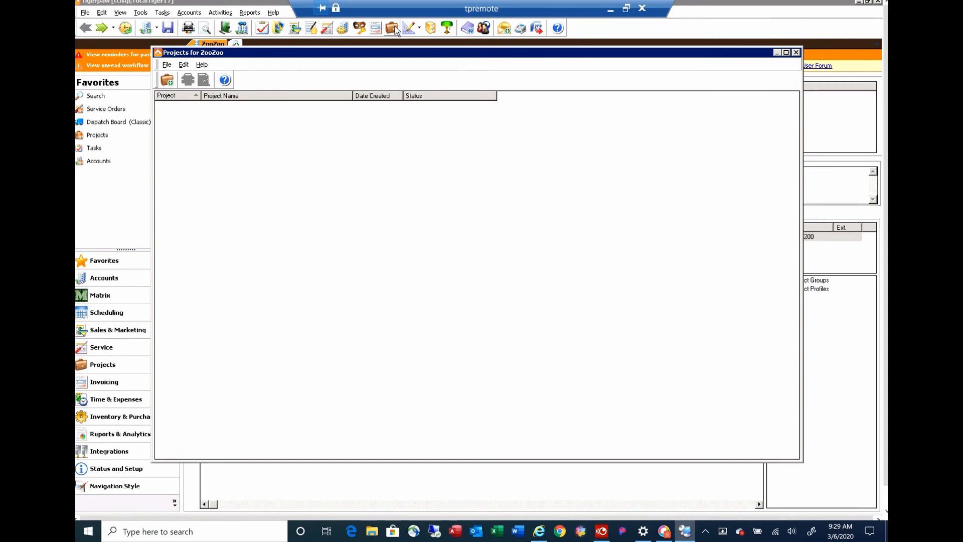
{"action": "left_click", "coordinate": [174, 81]}
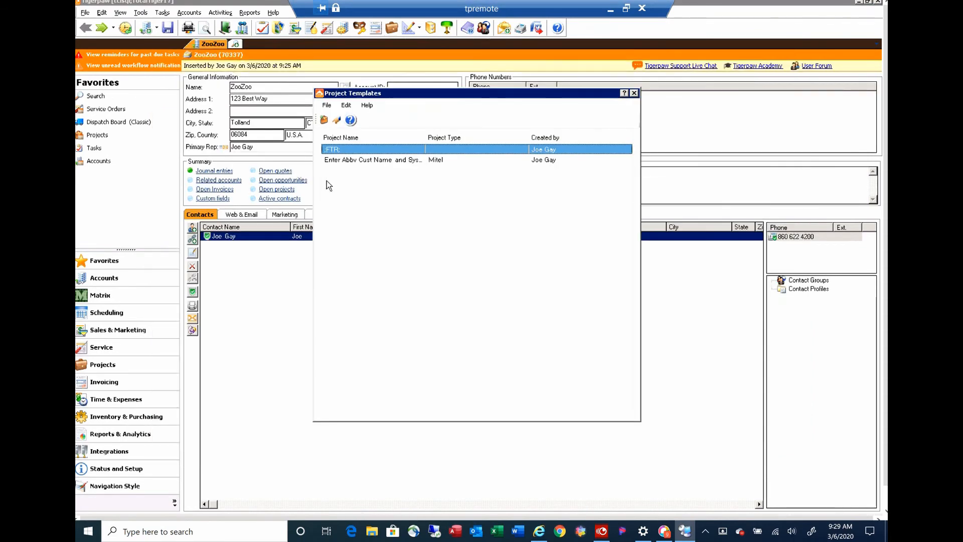
{"action": "double_click", "coordinate": [367, 160]}
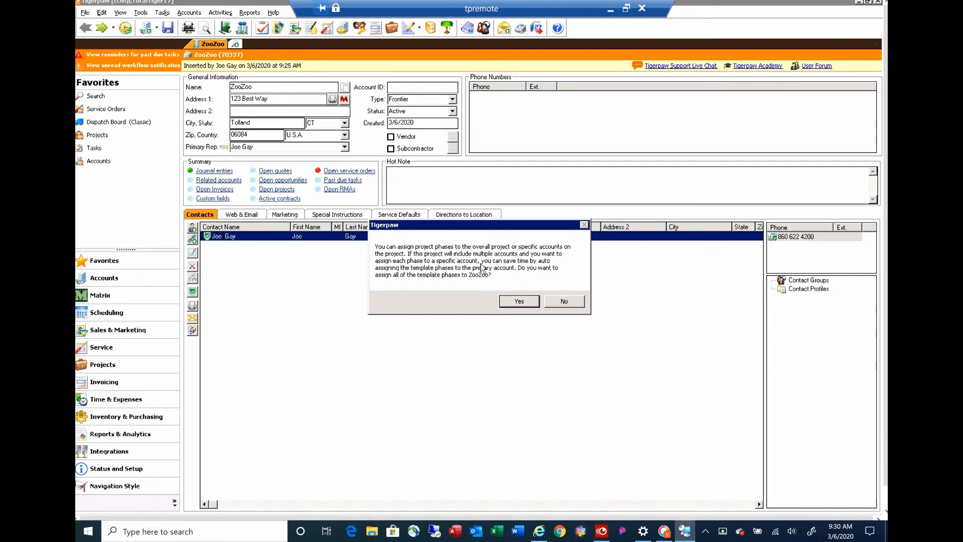
{"action": "left_click", "coordinate": [517, 300]}
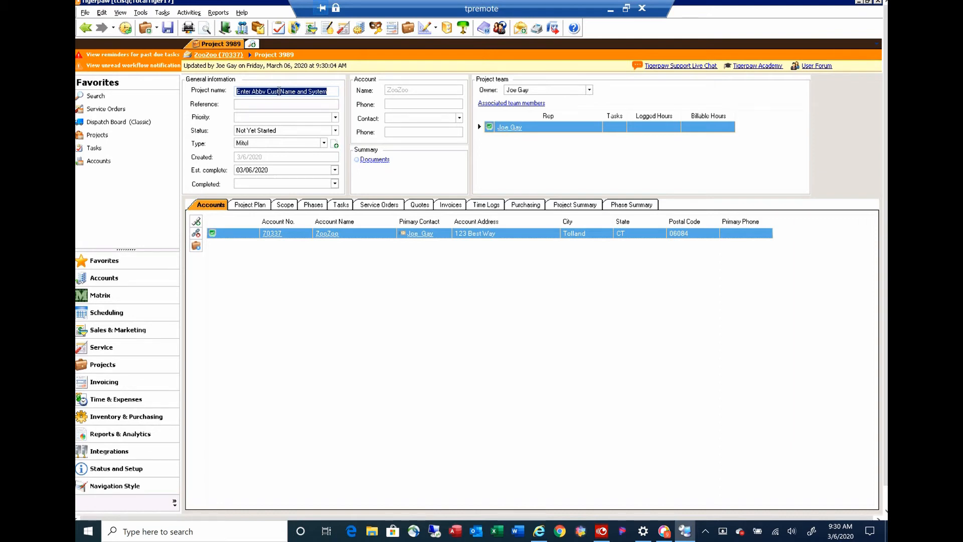
Step: Name the project ZooZoo Mitel 3300 and review the project's Type and Status options
{"action": "type", "text": "ZooZoo  Mitel"}
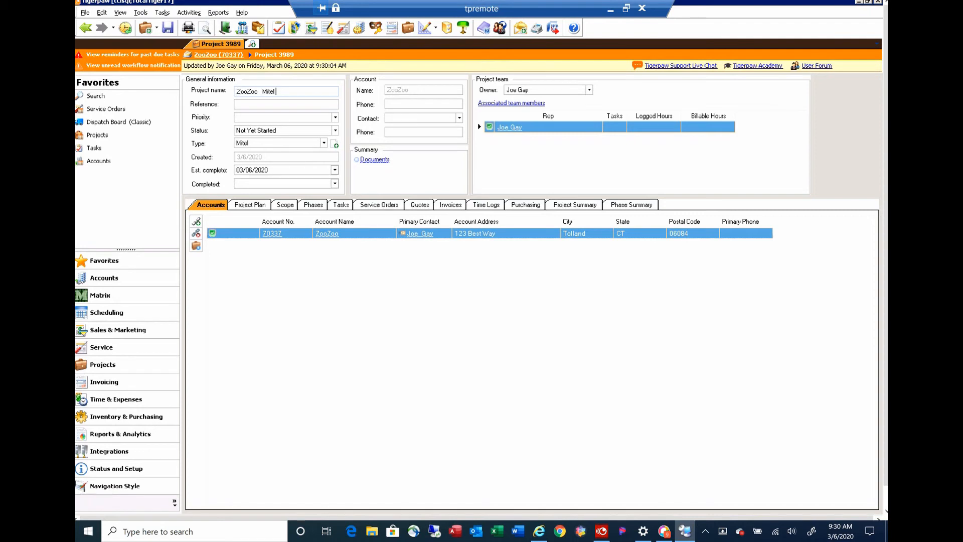
{"action": "type", "text": " 30000"}
{"action": "left_click", "coordinate": [323, 144]}
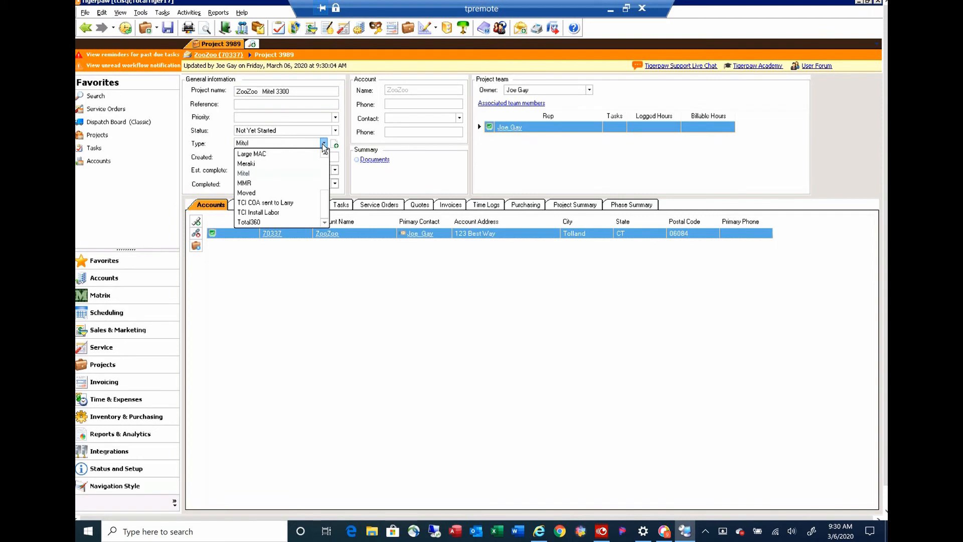
{"action": "left_click", "coordinate": [323, 143]}
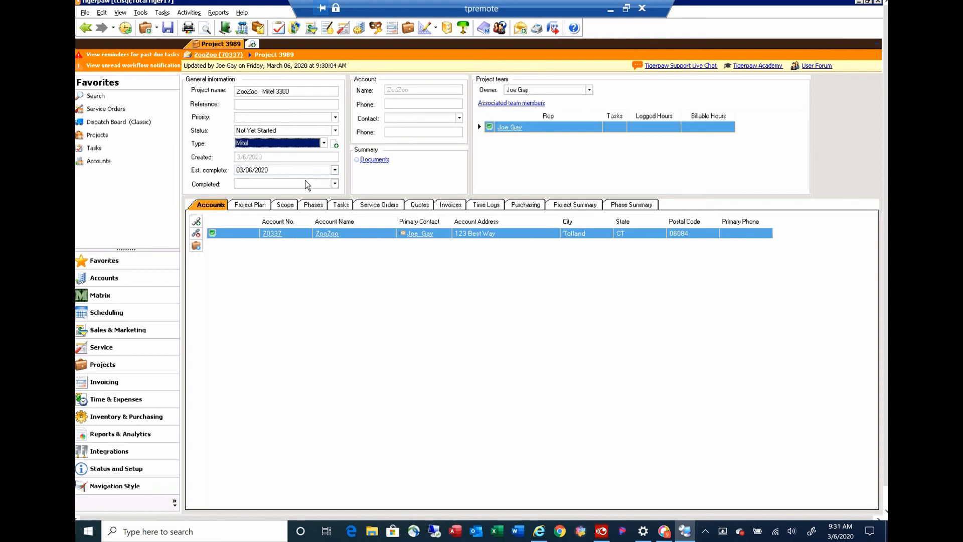
{"action": "left_click", "coordinate": [335, 131]}
{"action": "scroll", "coordinate": [336, 151], "scroll_direction": "up", "scroll_amount": 2}
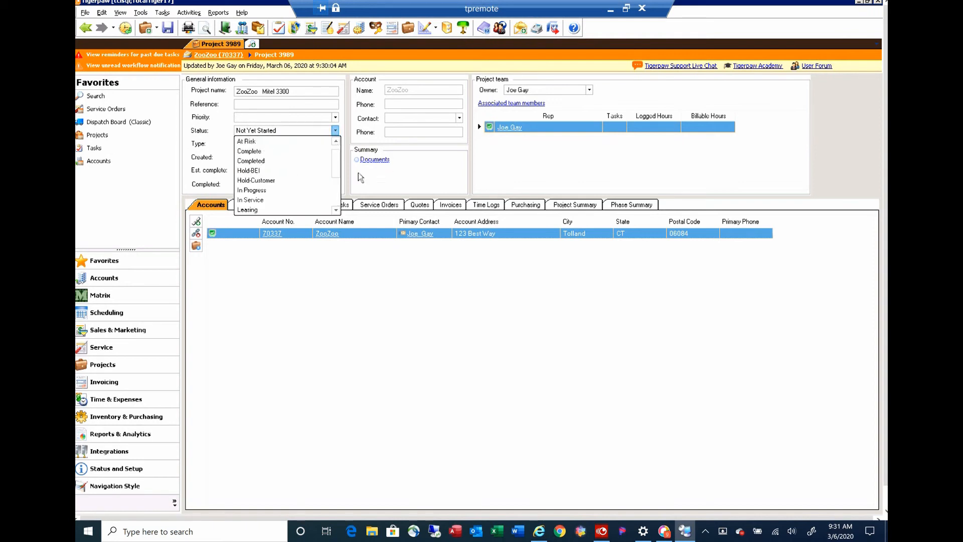
{"action": "left_click", "coordinate": [391, 172]}
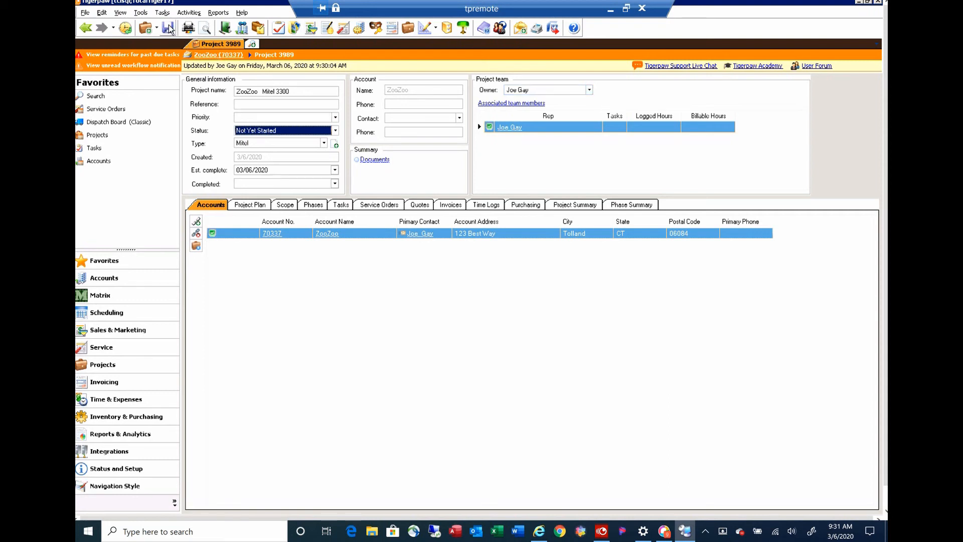
Step: Return to the ZooZoo account and open its Frontier PM SO service order
{"action": "left_click", "coordinate": [83, 31]}
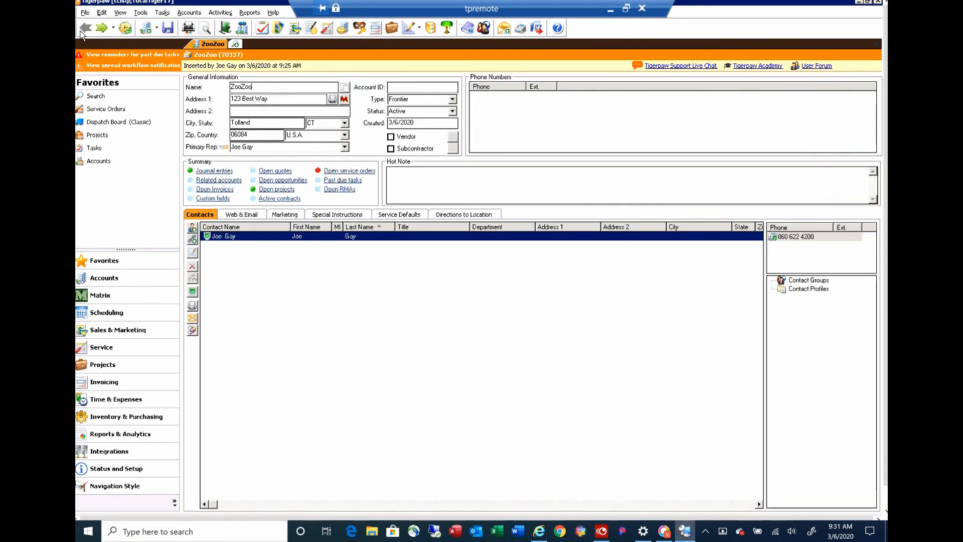
{"action": "left_click", "coordinate": [337, 174]}
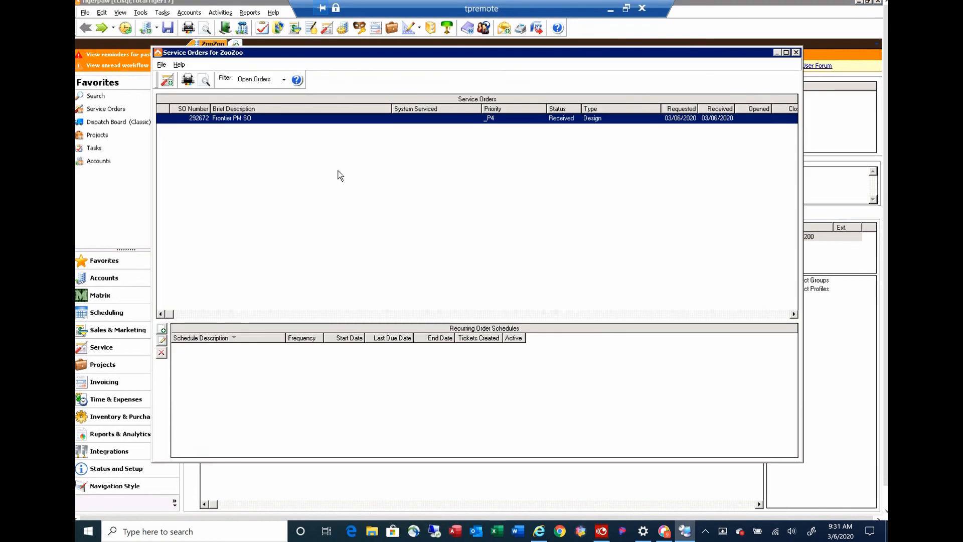
{"action": "double_click", "coordinate": [235, 120]}
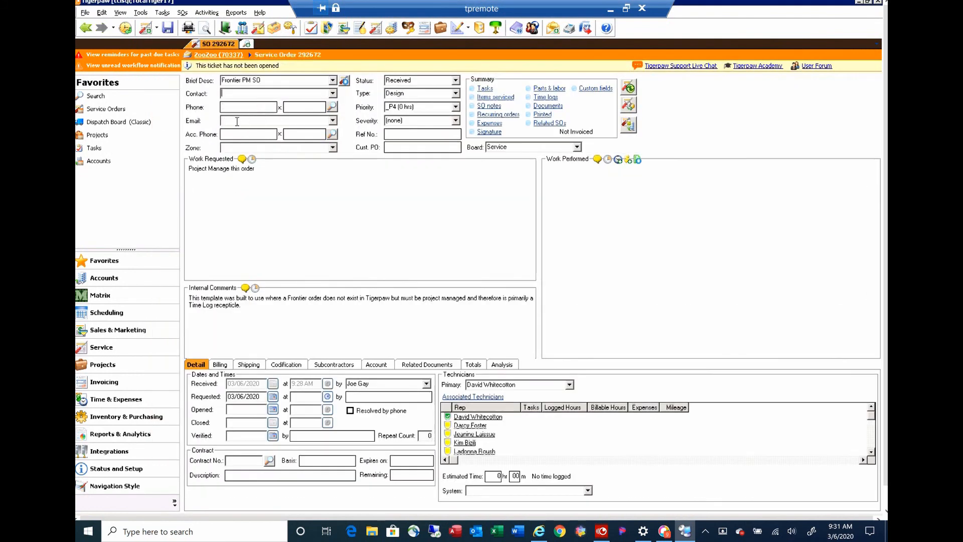
Step: Link project 3989 to the service order under Related Documents and save the service order
{"action": "left_click", "coordinate": [417, 366]}
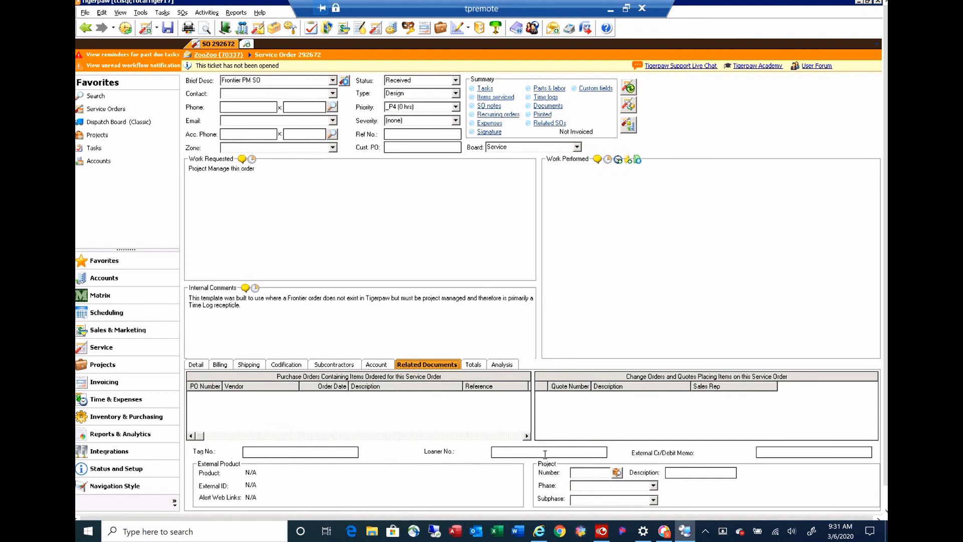
{"action": "left_click", "coordinate": [616, 472]}
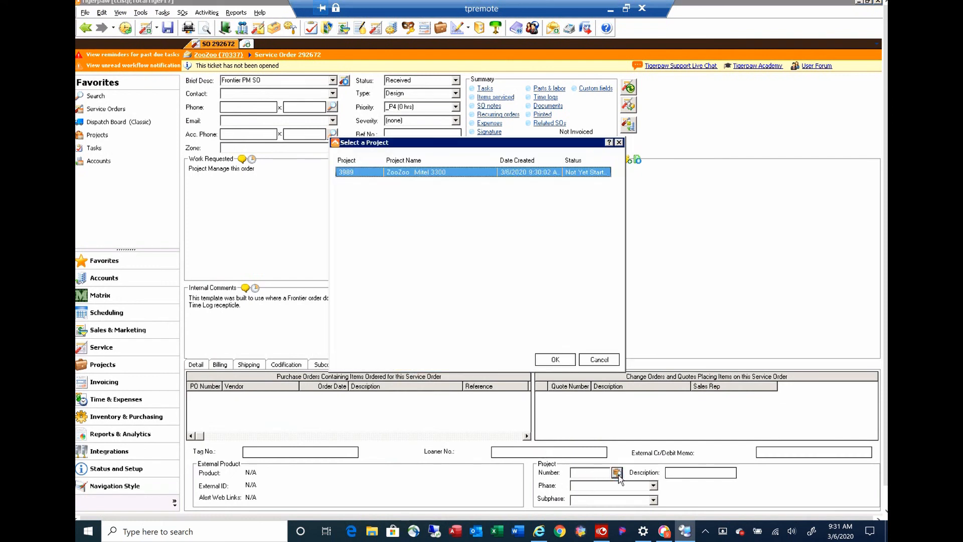
{"action": "double_click", "coordinate": [356, 171]}
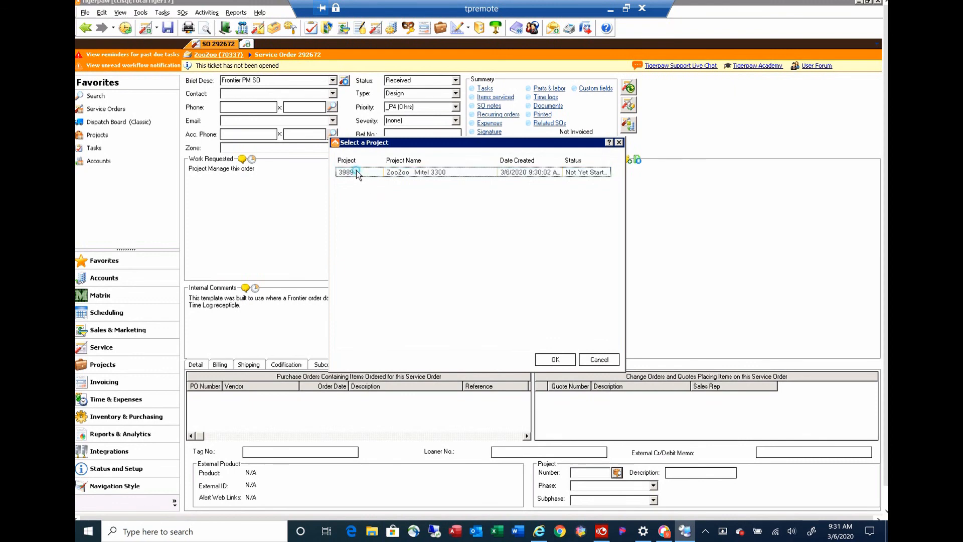
{"action": "left_click", "coordinate": [167, 29]}
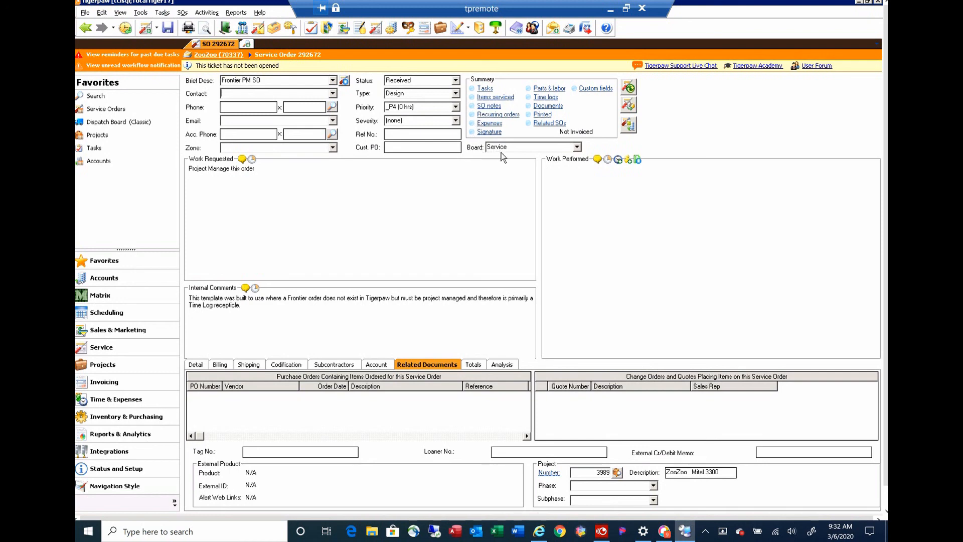
Step: Open the service order's time logs window and close it
{"action": "left_click", "coordinate": [545, 97]}
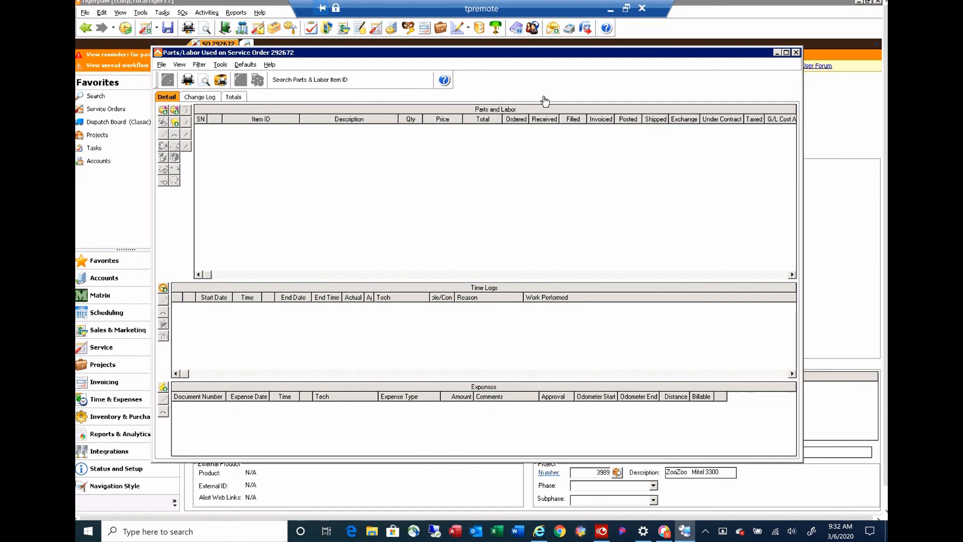
{"action": "left_click", "coordinate": [795, 52]}
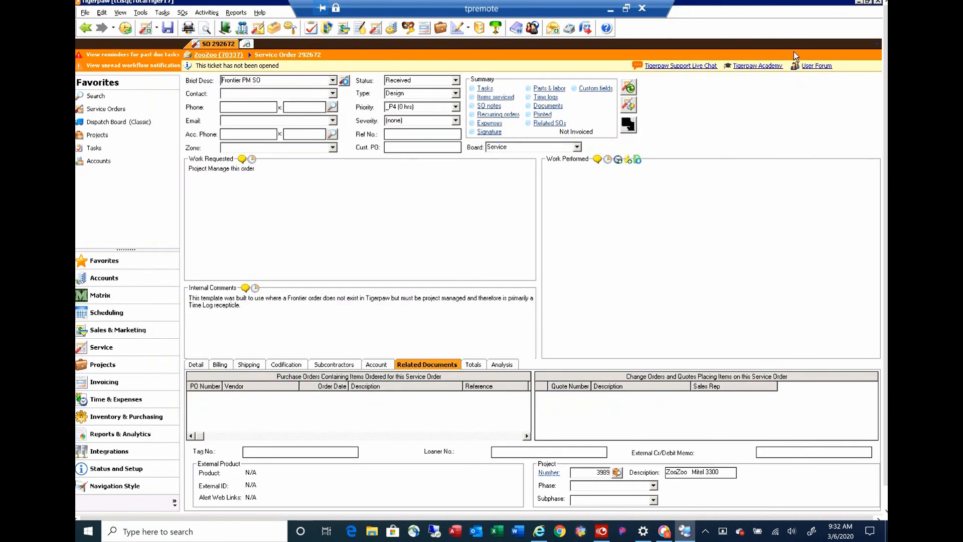